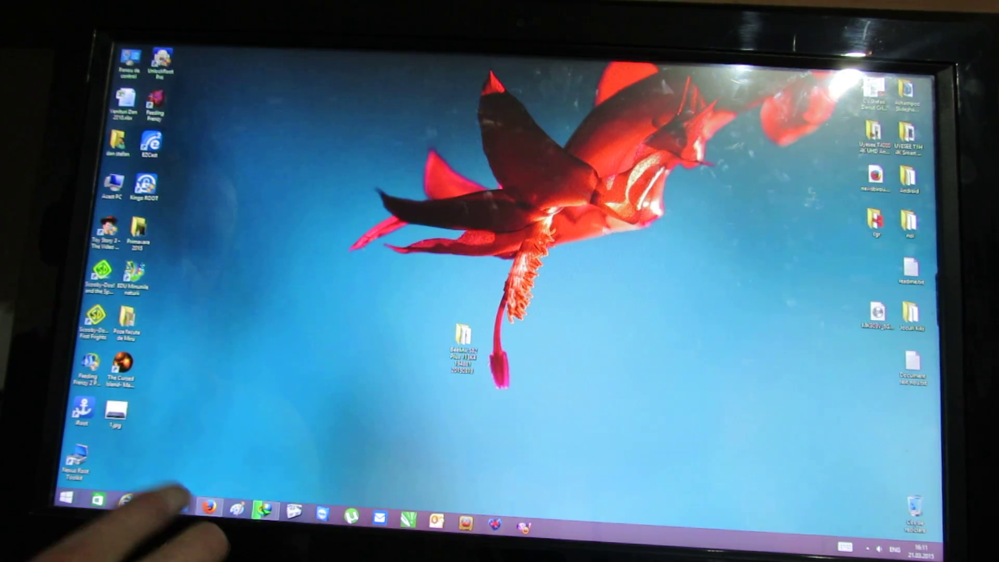
Step: In Firefox, review the USB Burning Tool download page, then view the Beelink S82 Plus firmware tab
left_click(209, 507)
left_click(168, 53)
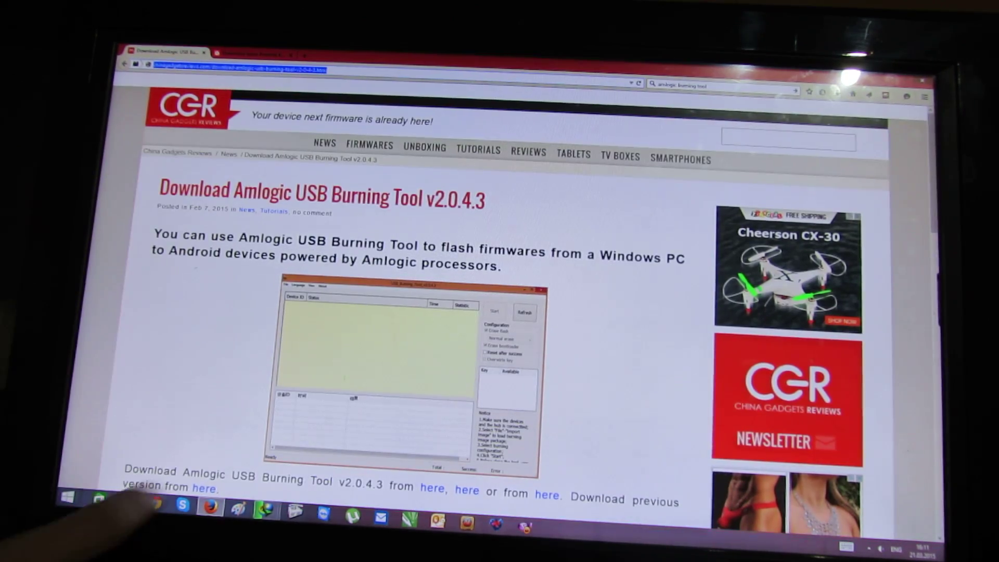
scroll(500, 312, "down", 1)
scroll(500, 313, "down", 1)
scroll(500, 313, "up", 1)
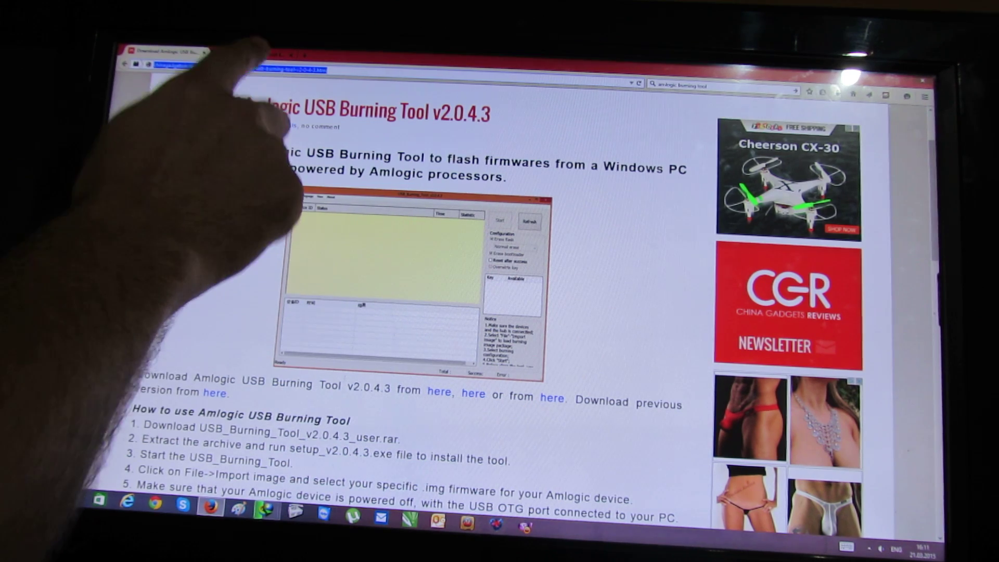
left_click(250, 55)
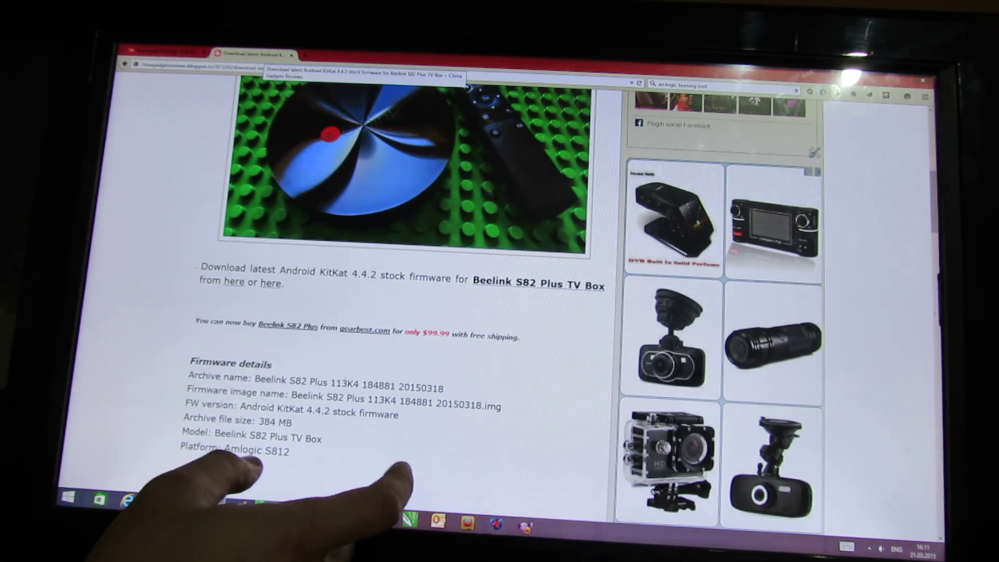
scroll(391, 313, "down", 2)
scroll(390, 312, "up", 2)
scroll(391, 312, "up", 5)
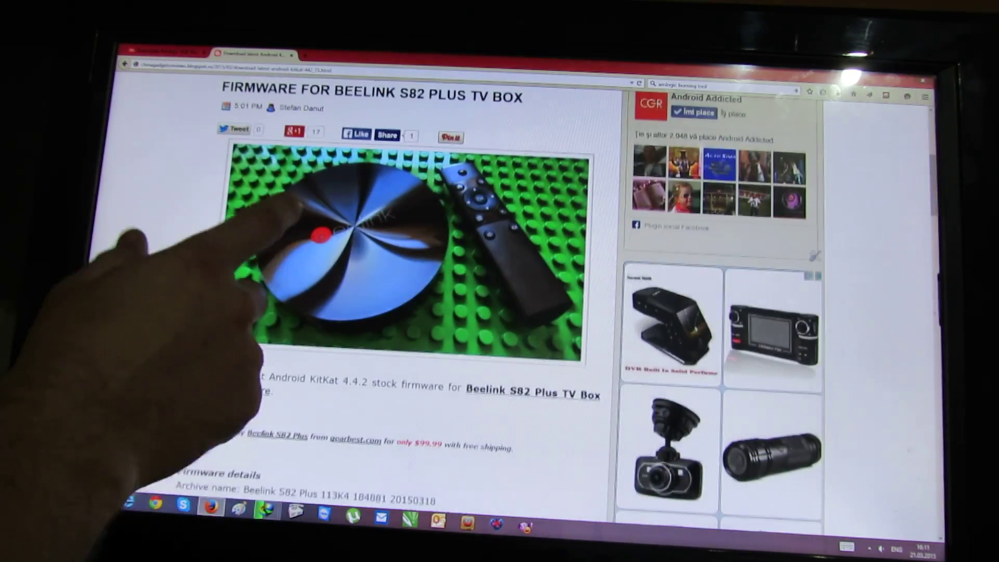
scroll(391, 313, "up", 1)
scroll(390, 313, "down", 3)
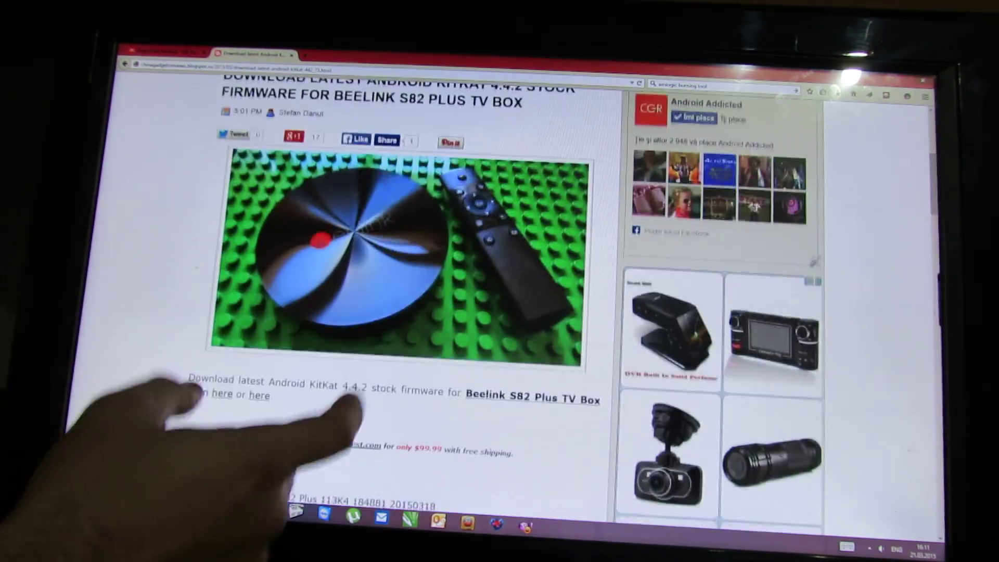
scroll(391, 313, "down", 2)
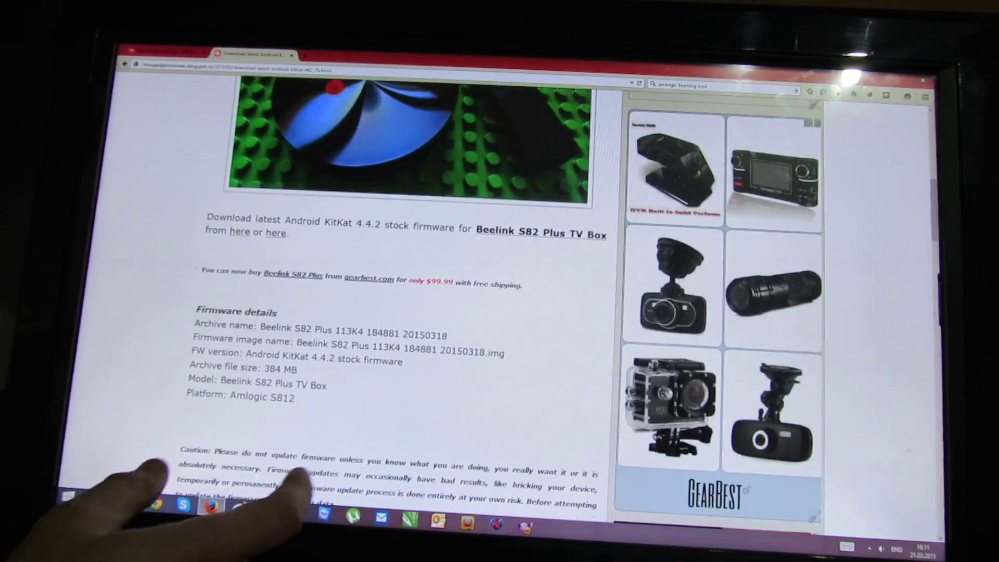
scroll(391, 312, "down", 2)
scroll(391, 312, "down", 2)
scroll(391, 313, "down", 1)
scroll(391, 312, "up", 2)
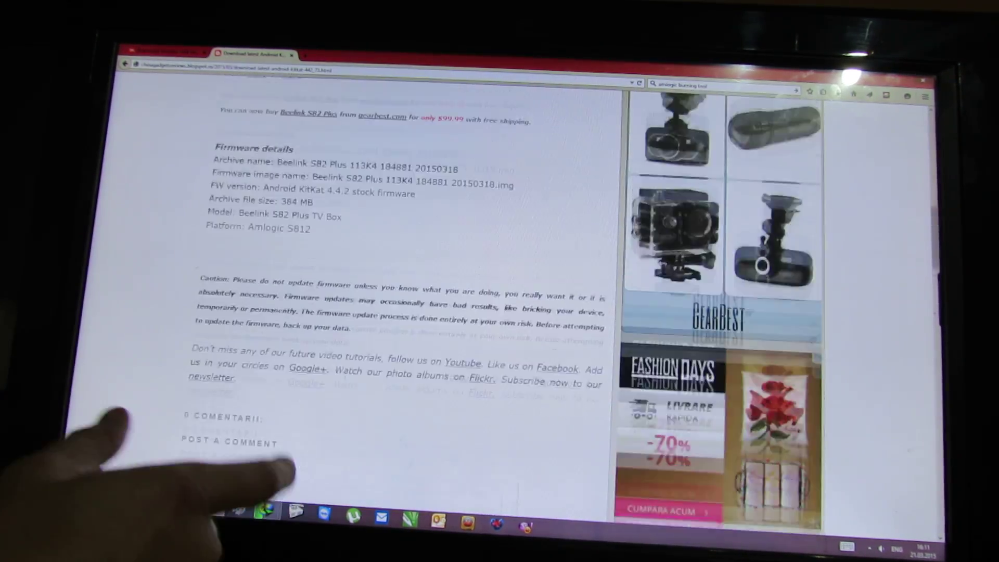
scroll(391, 312, "up", 3)
scroll(390, 312, "up", 3)
scroll(391, 313, "up", 1)
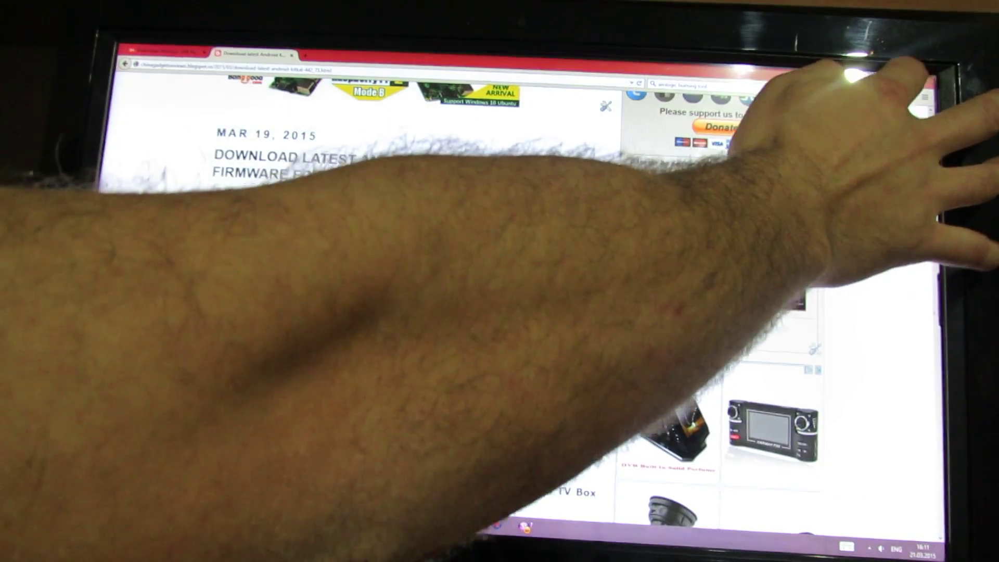
Step: Close Firefox after reading the Beelink S82 Plus firmware page
left_click(925, 78)
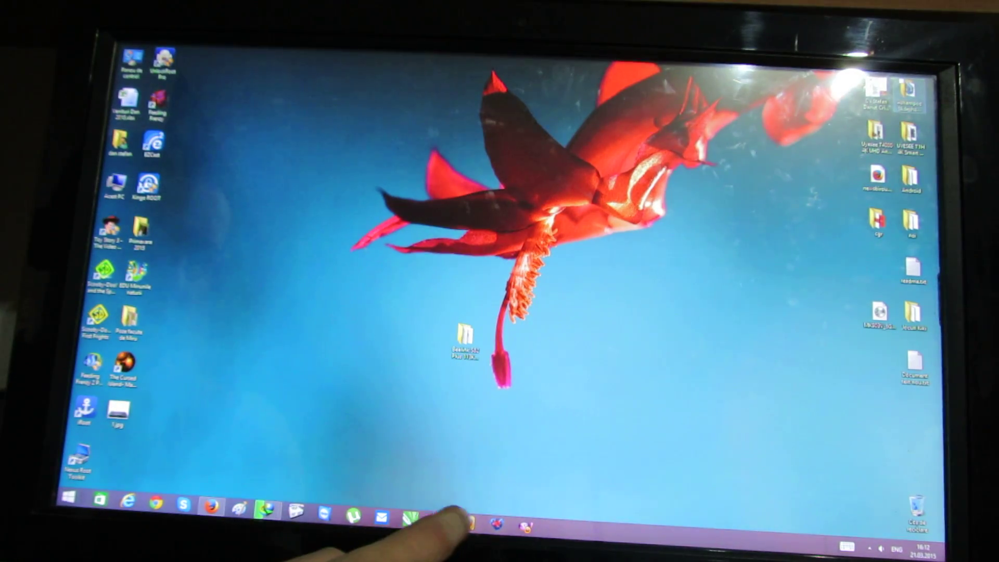
Step: Launch USB Burning Tool and import the Beelink S82 Plus .img firmware file
left_click(469, 522)
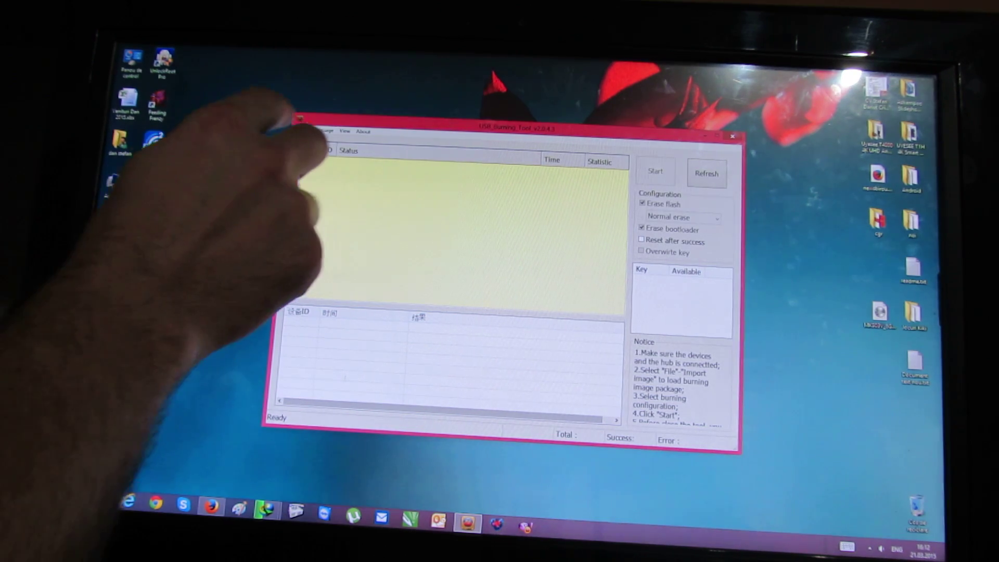
left_click(301, 130)
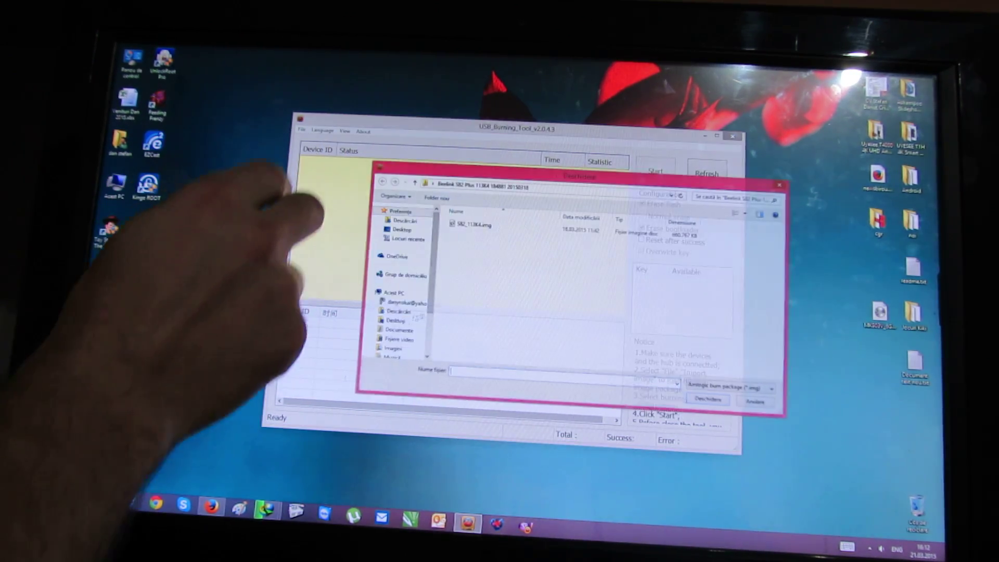
left_click(472, 225)
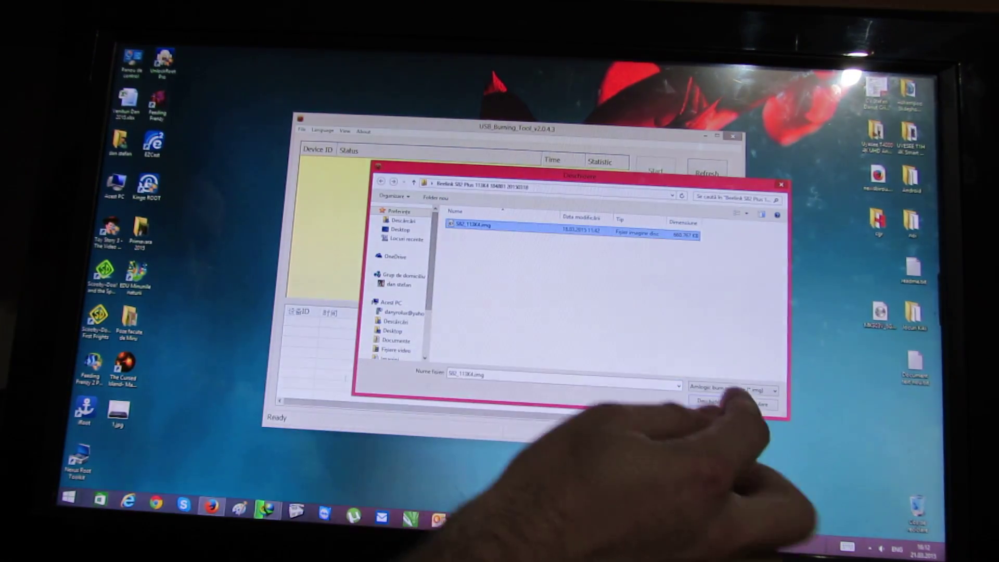
left_click(710, 401)
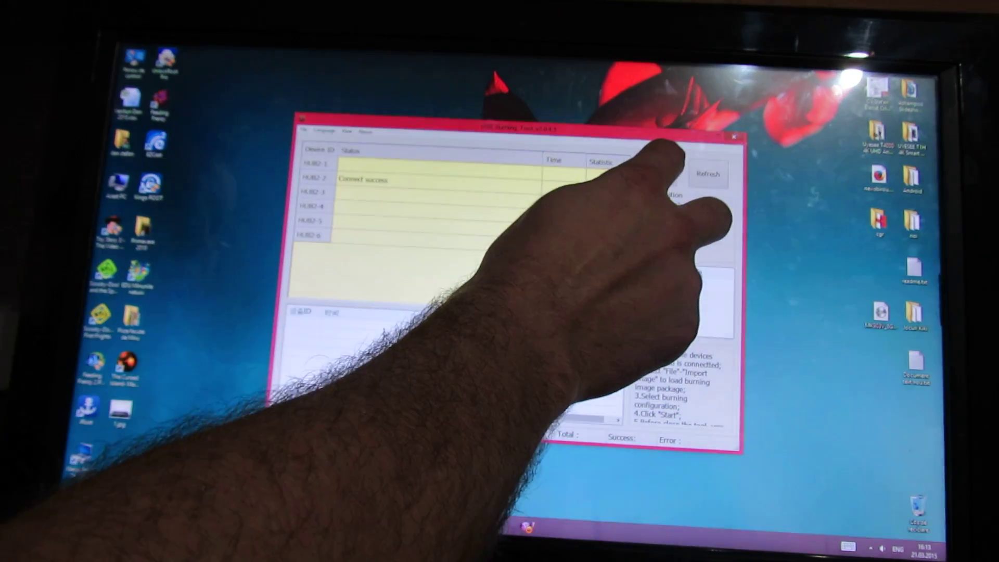
Step: Start flashing the firmware to the TV box on HUB2-2 once it reports Connect success
left_click(658, 172)
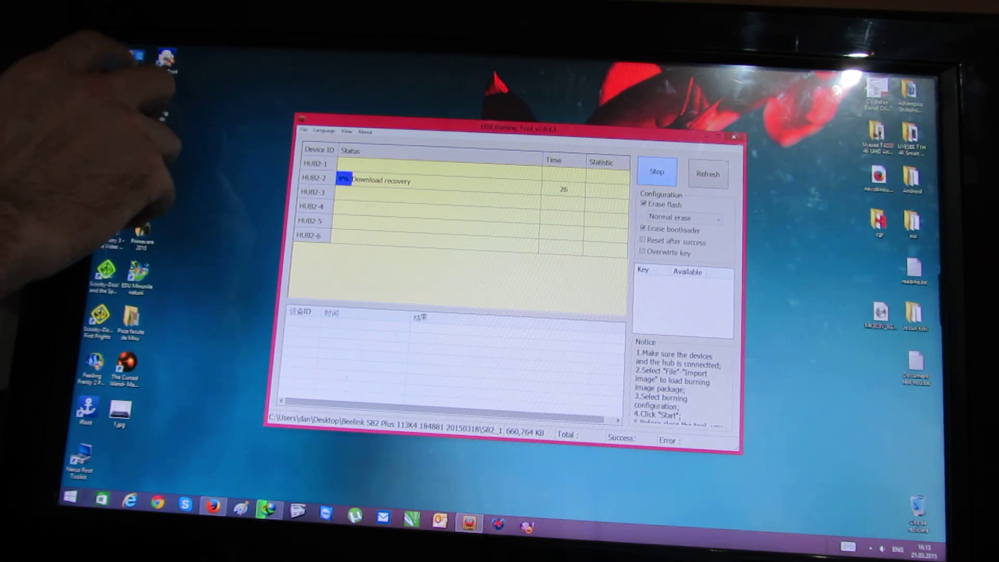
double_click(135, 118)
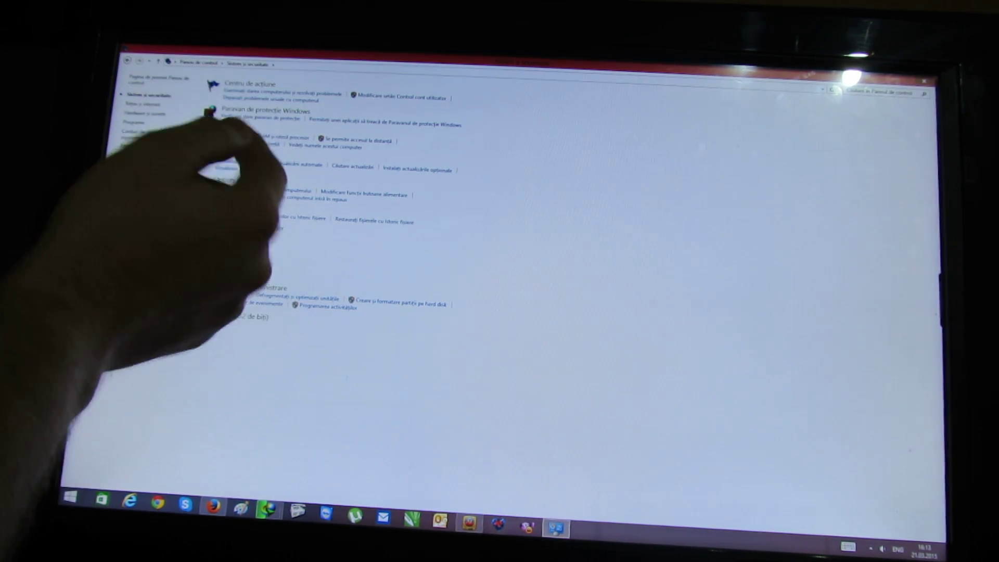
left_click(227, 130)
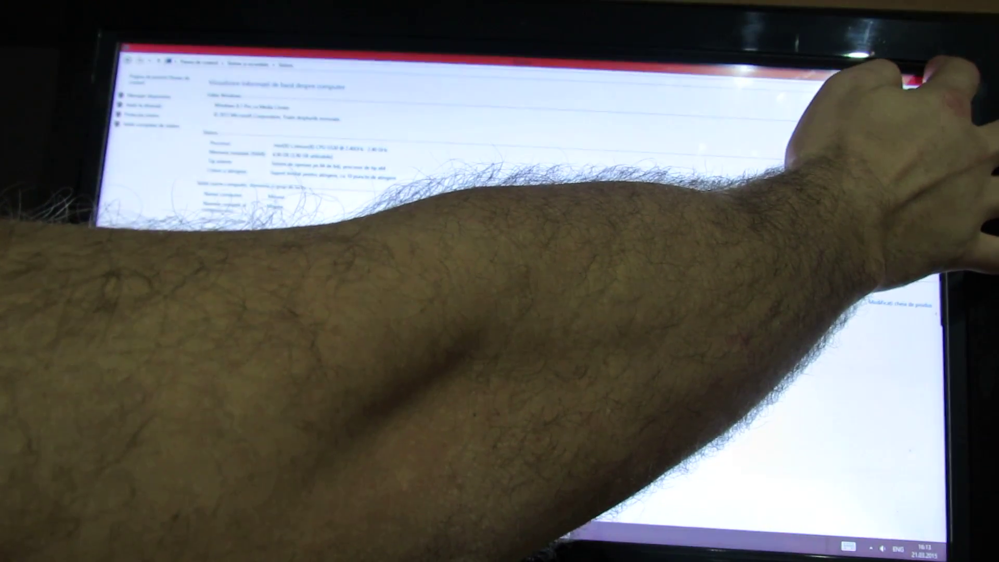
left_click(909, 81)
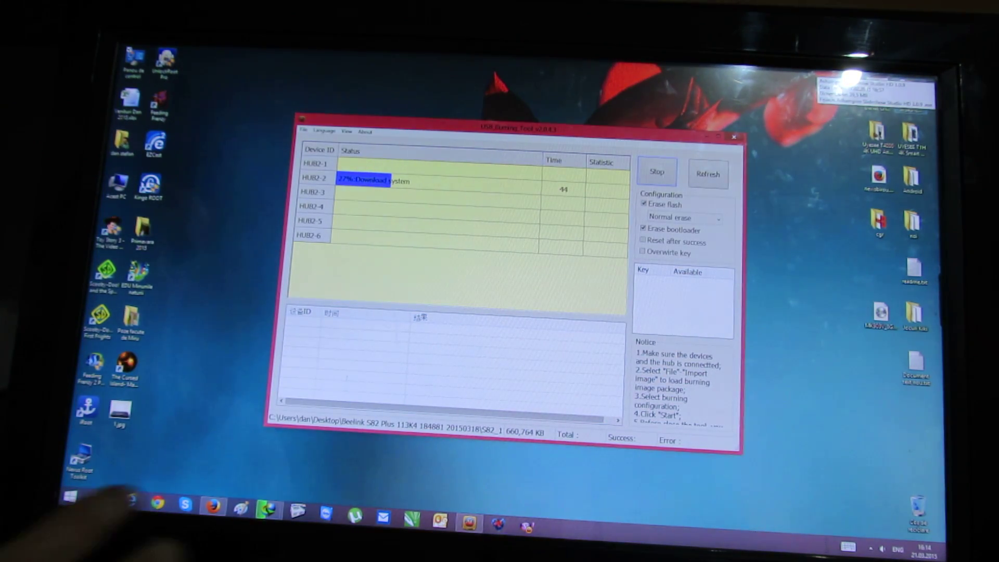
left_click(212, 505)
left_click(196, 53)
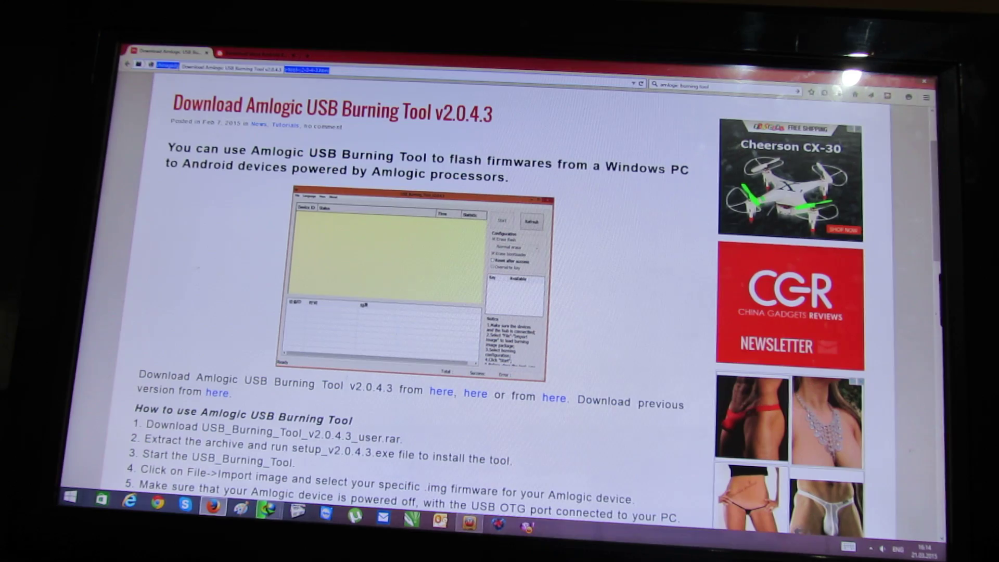
left_click(257, 53)
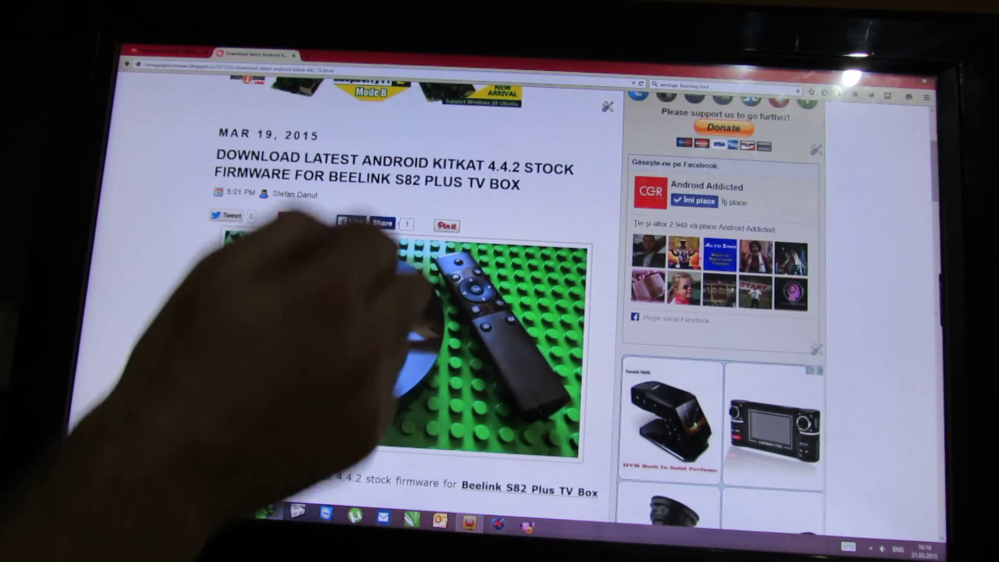
scroll(351, 327, "down", 2)
scroll(313, 352, "down", 4)
scroll(351, 352, "down", 4)
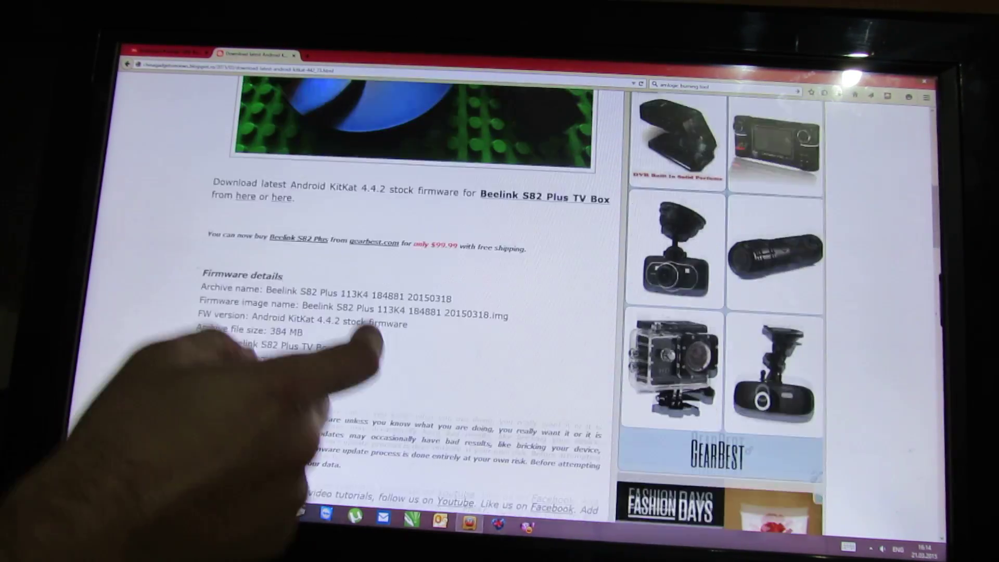
scroll(375, 336, "down", 1)
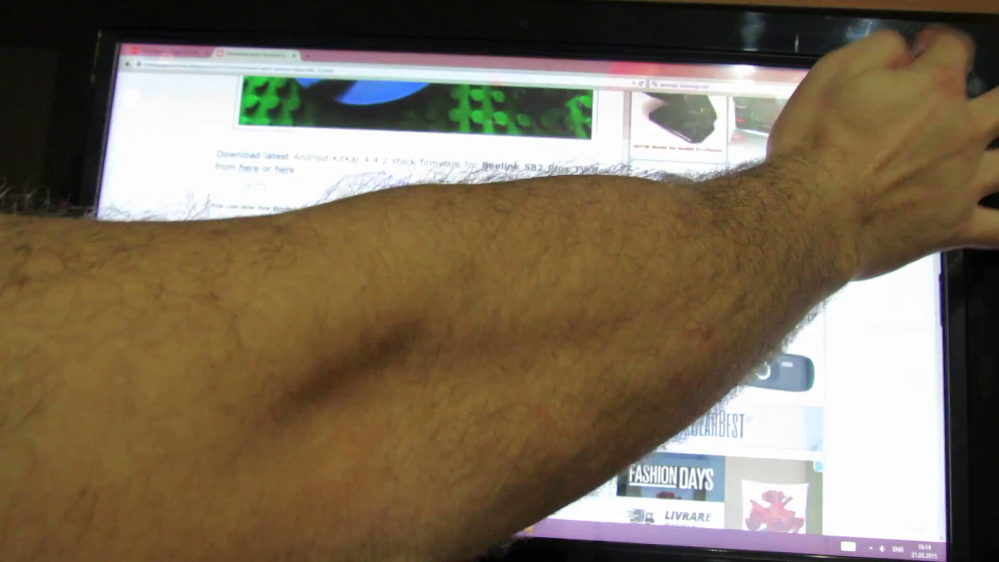
left_click(929, 59)
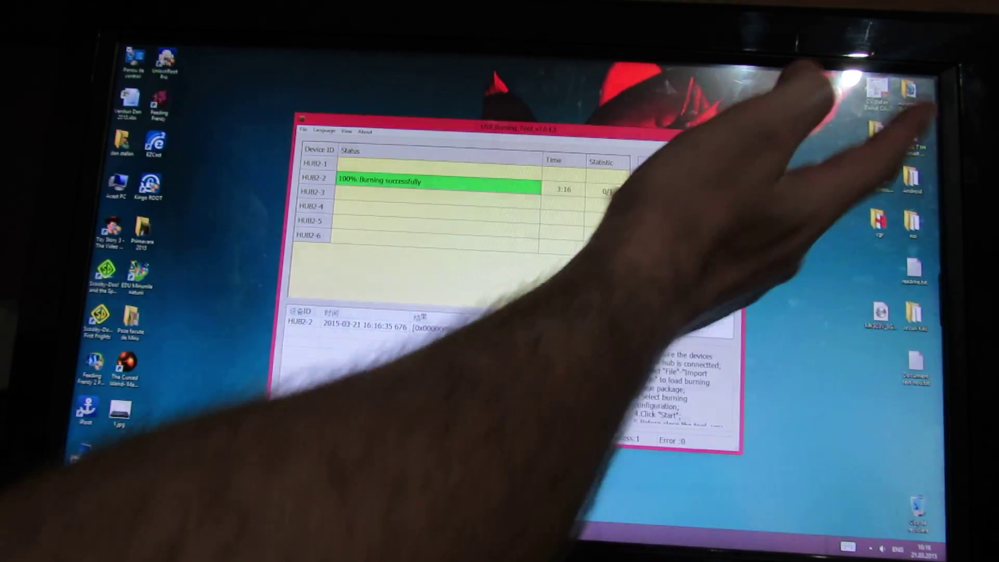
Step: Stop the burning session after HUB2-2 shows 100% Burning successfully
left_click(657, 172)
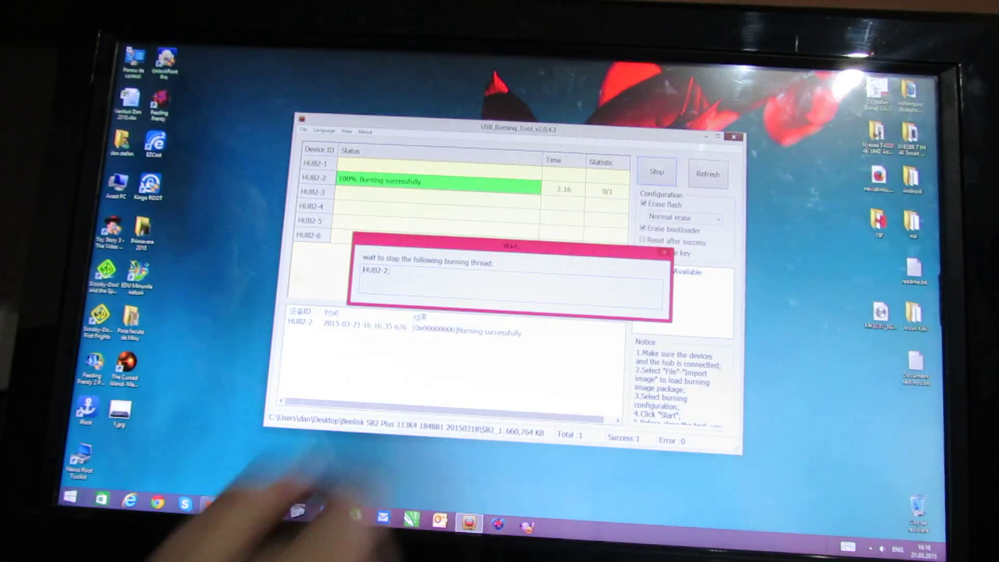